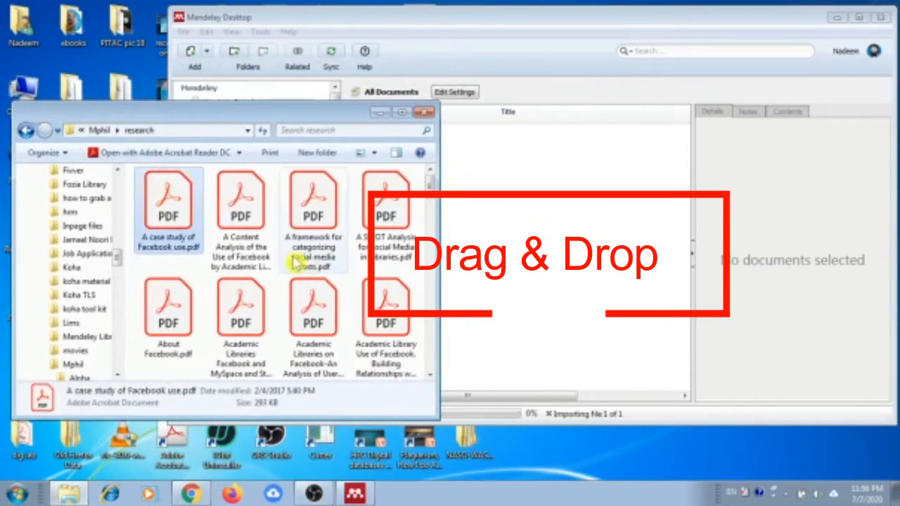
Step: Import the research folder's PDFs "A framework for categorizing social media posts", "About Facebook" and "Academic Libraries Facebook and MySpace" into the Mendeley library
left_click(144, 219)
left_click_drag(313, 203, 576, 248)
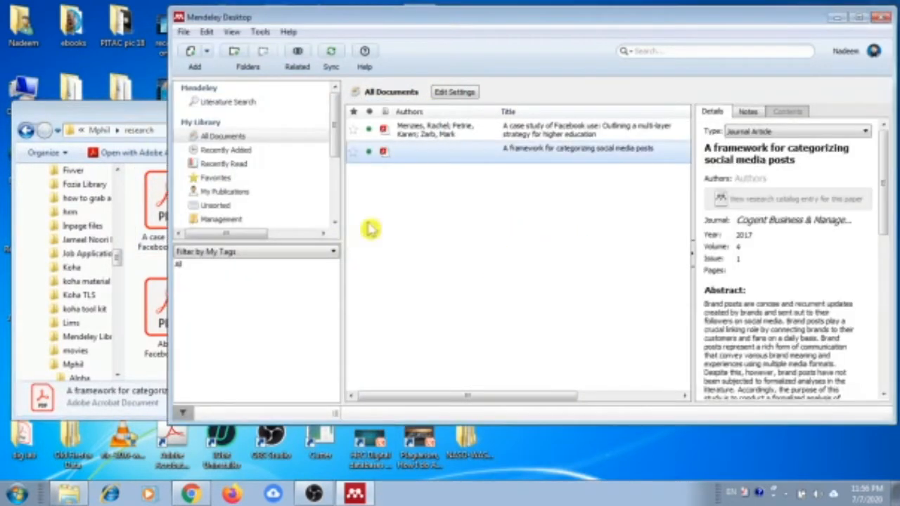
left_click(127, 116)
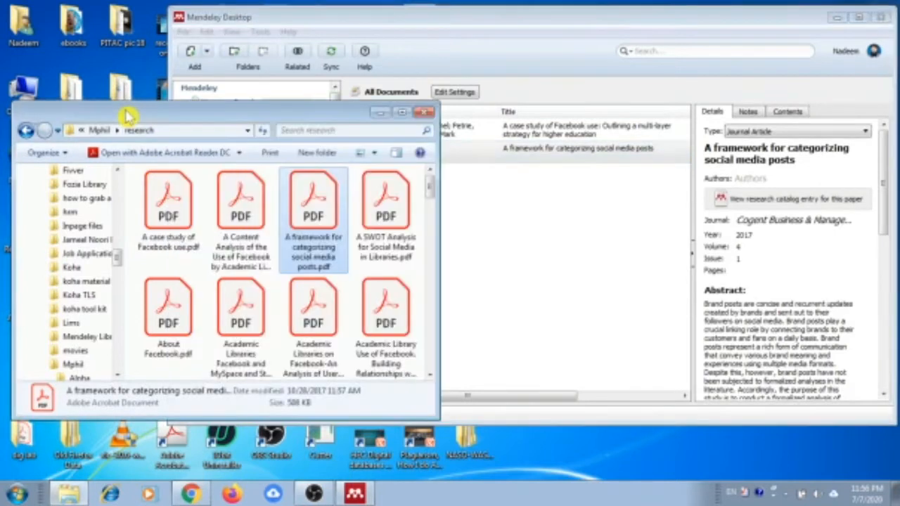
left_click(173, 299)
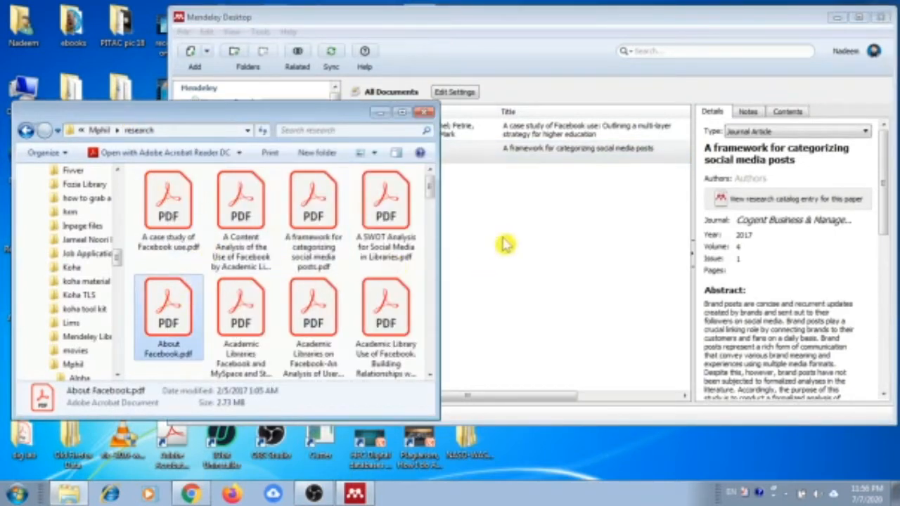
left_click(120, 117)
left_click(270, 314)
left_click_drag(529, 305, 529, 304)
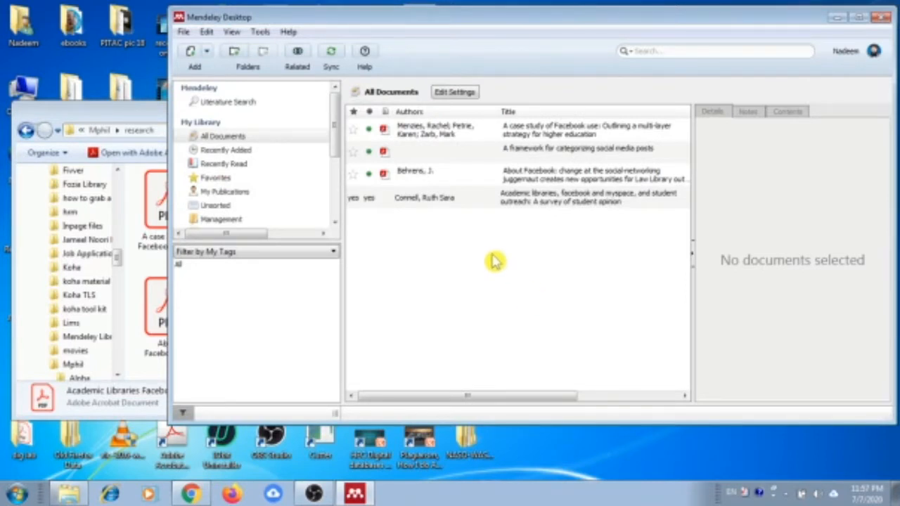
Step: Add four research folder PDFs: Asia-Pacific Libraries on Facebook, Building Library Community through social media, Characterising University Library Use, and Content analysis model to analyze
left_click(183, 32)
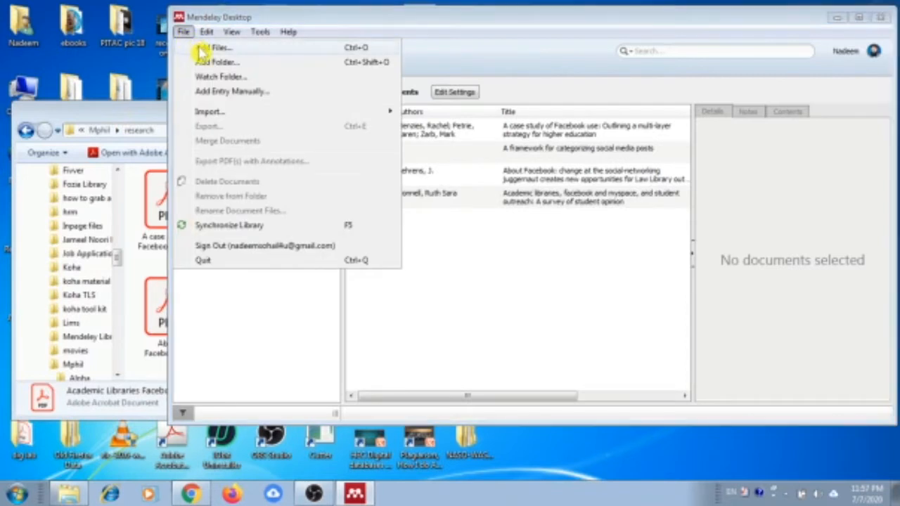
left_click(202, 47)
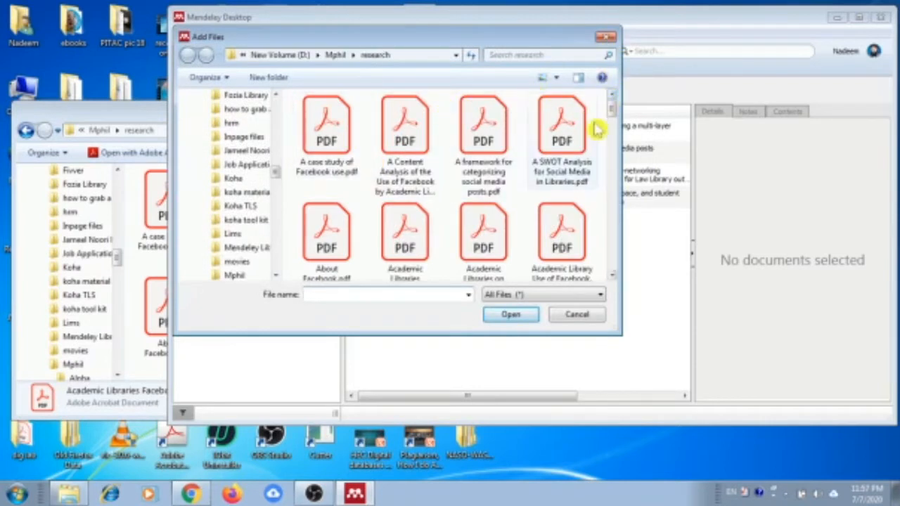
scroll(612, 121, "down", 5)
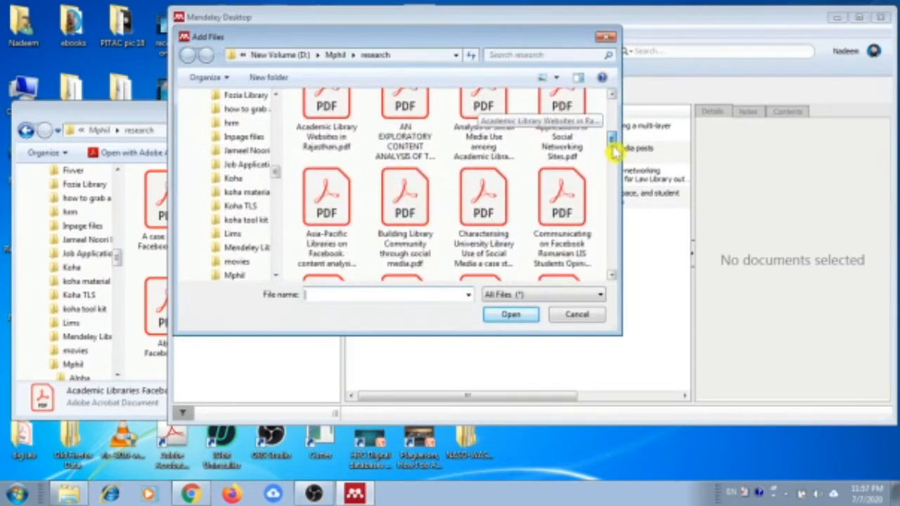
left_click(330, 151)
left_click(402, 134)
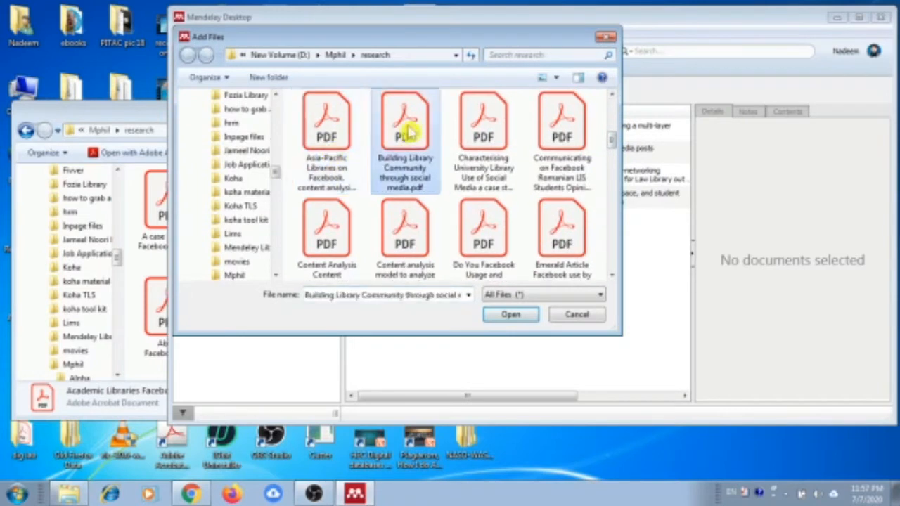
left_click(459, 124)
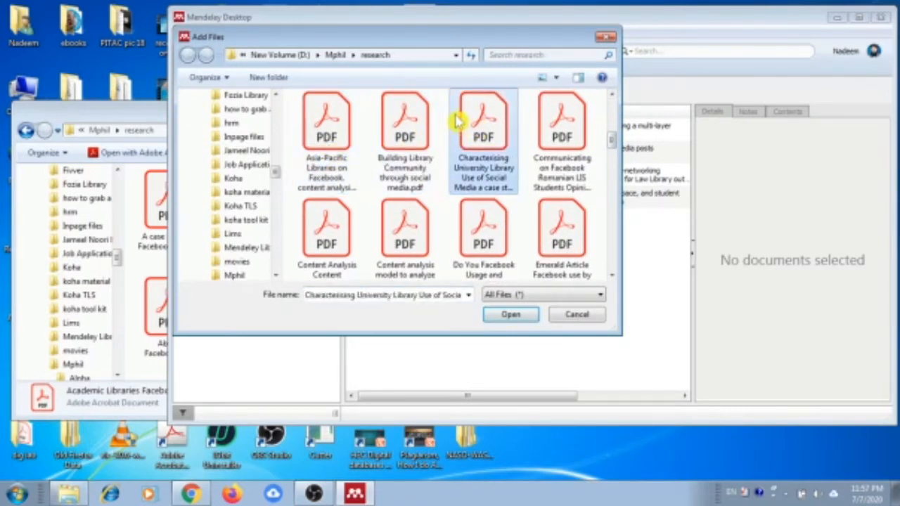
left_click(341, 140, "ctrl")
left_click(406, 135, "ctrl")
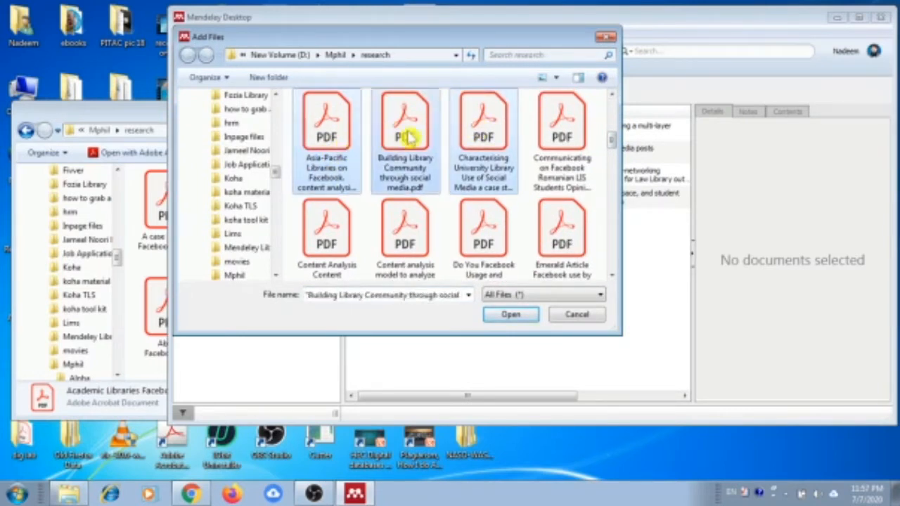
left_click(400, 253, "ctrl")
left_click(496, 319)
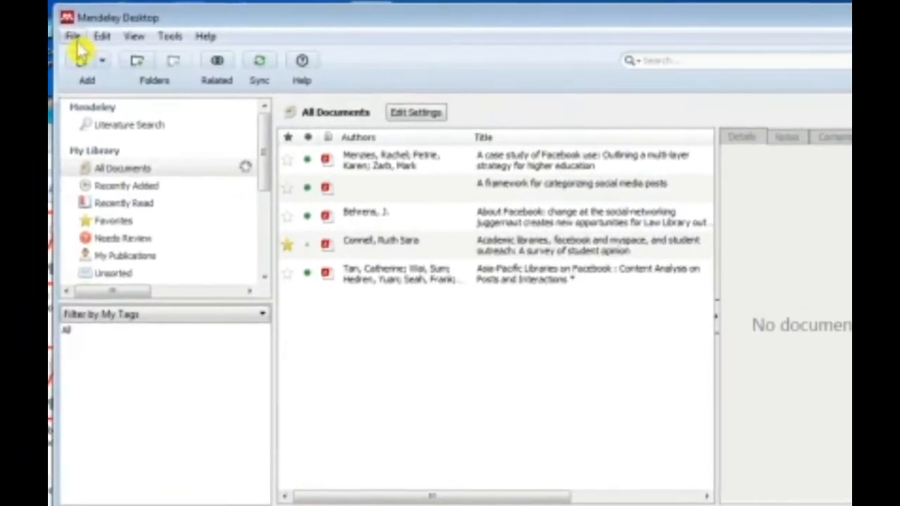
left_click(73, 36)
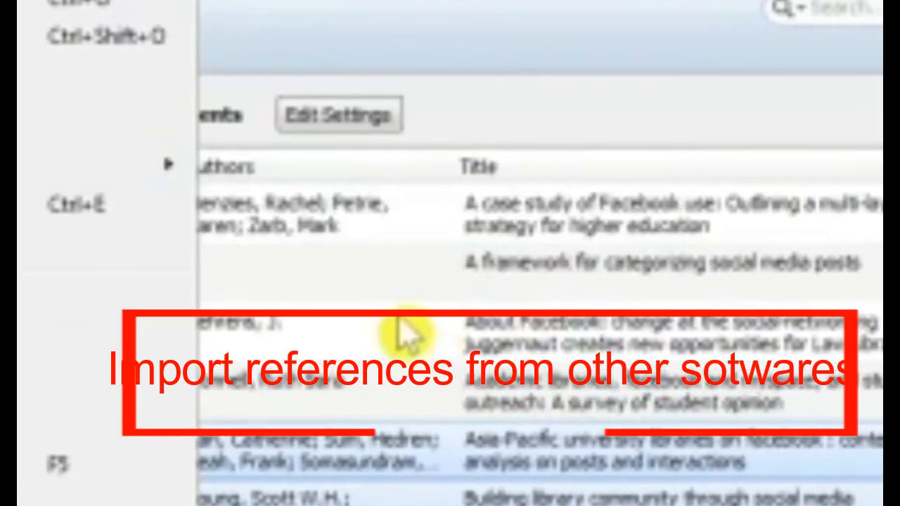
mouse_move(140, 168)
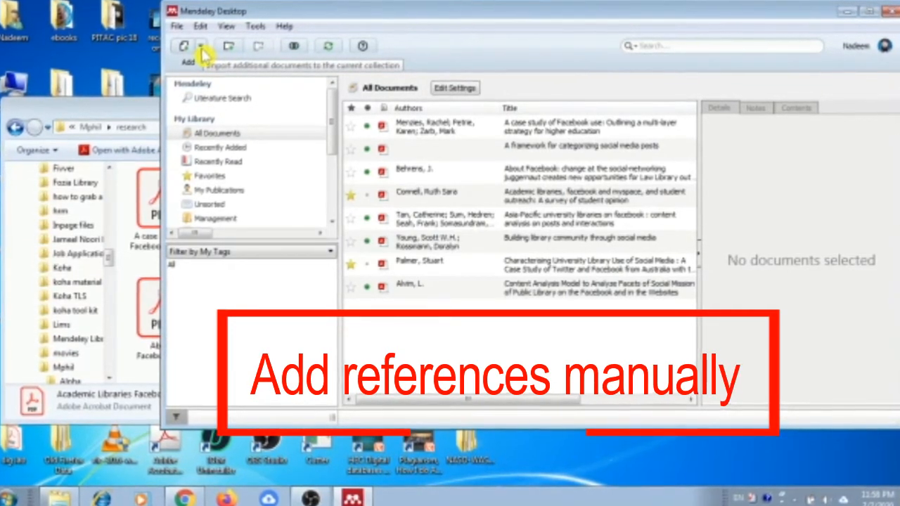
Step: Maximize the window and start a manual reference entry with the document type Web Page
left_click(877, 11)
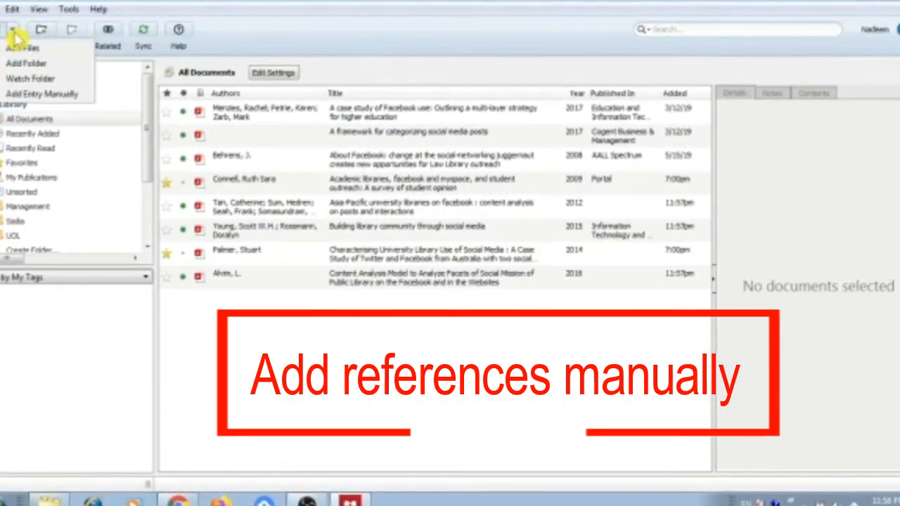
left_click(62, 91)
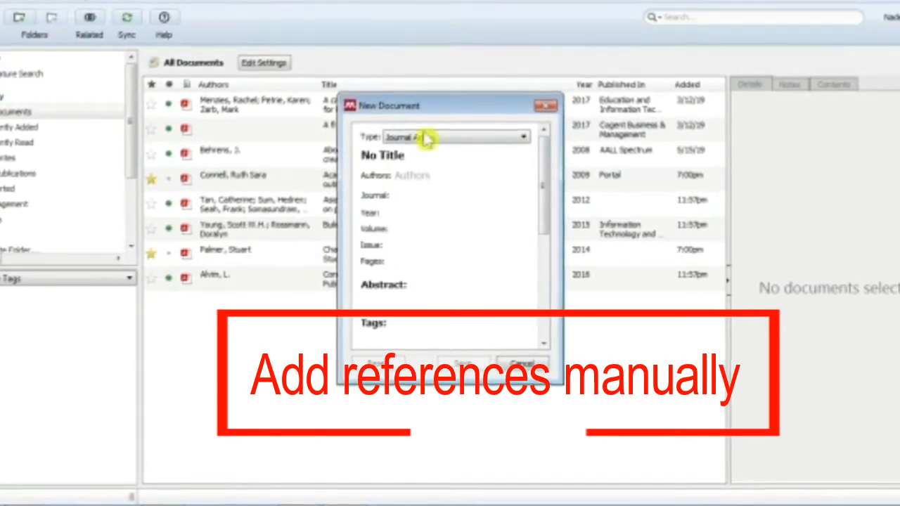
left_click(525, 136)
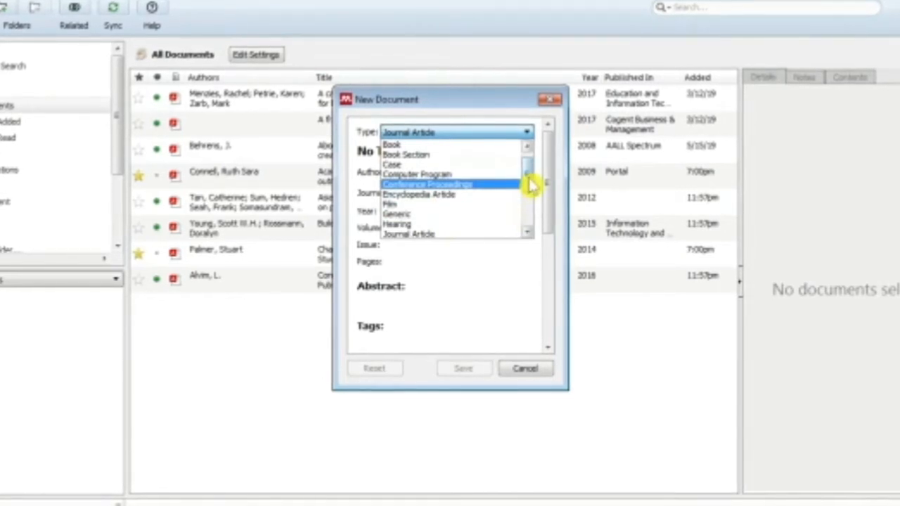
left_click_drag(530, 183, 532, 224)
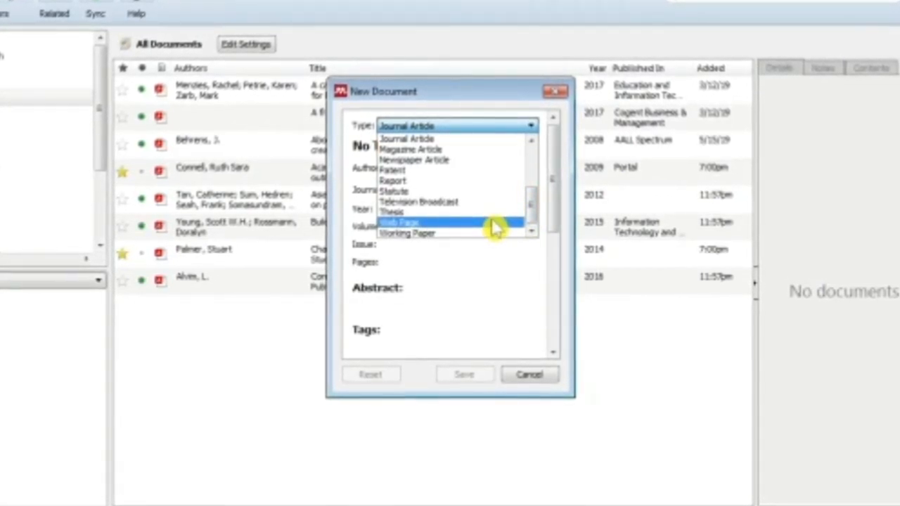
left_click(495, 225)
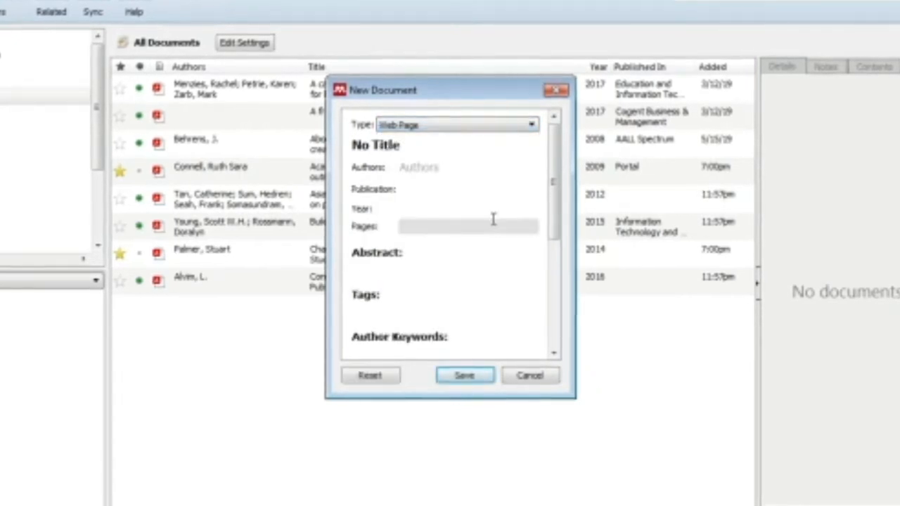
Step: Look through the new web page entry's fields, from authors and publication to tags and URL, and close the entry without saving
left_click(427, 166)
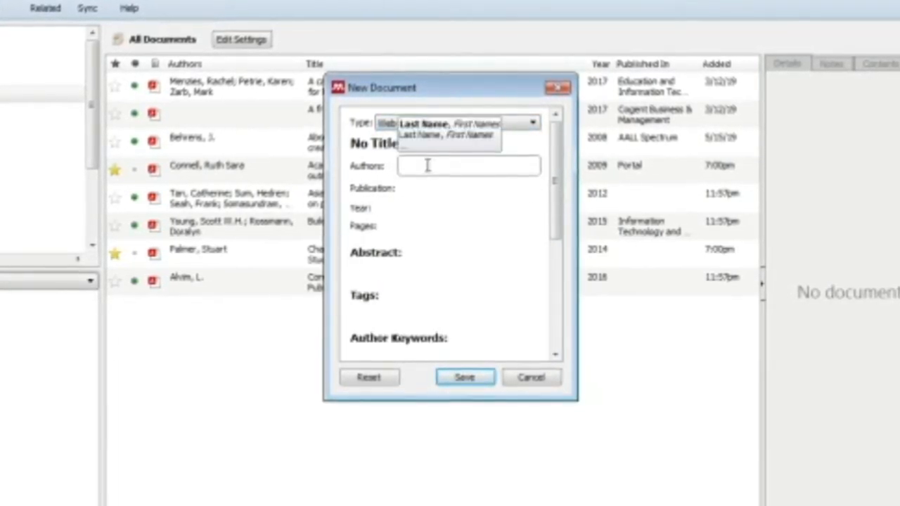
left_click(424, 189)
left_click(419, 209)
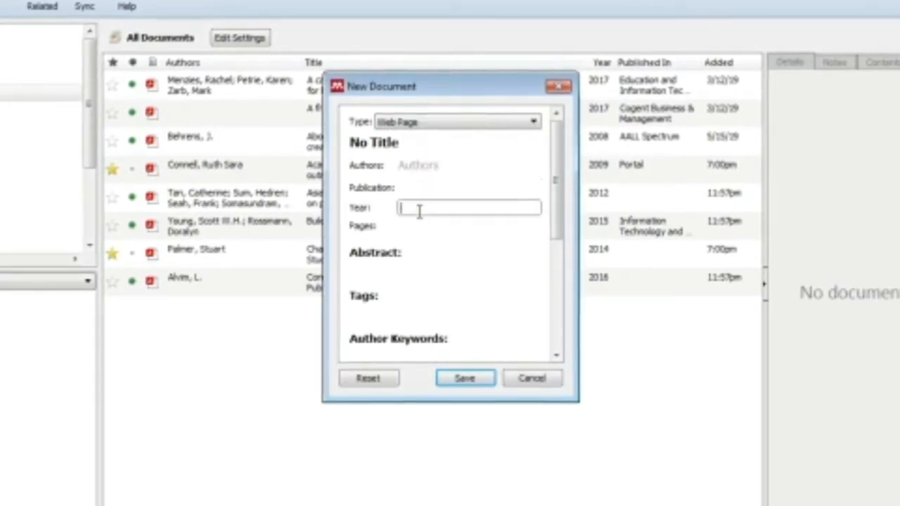
left_click(418, 166)
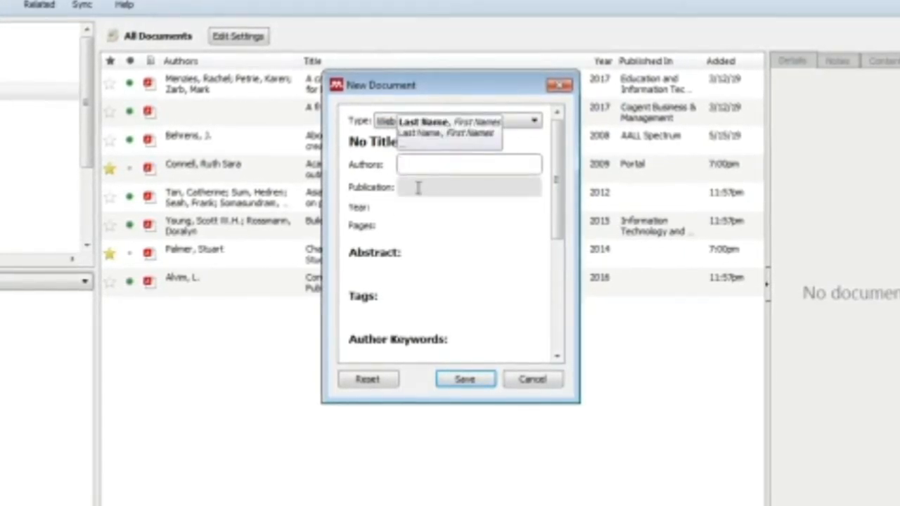
left_click(417, 187)
left_click(416, 208)
left_click(416, 227)
left_click(408, 269)
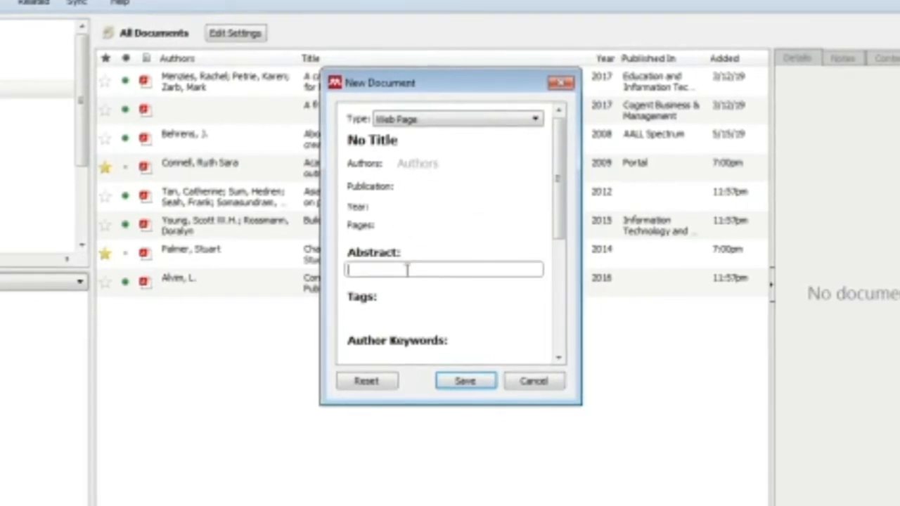
left_click(390, 315)
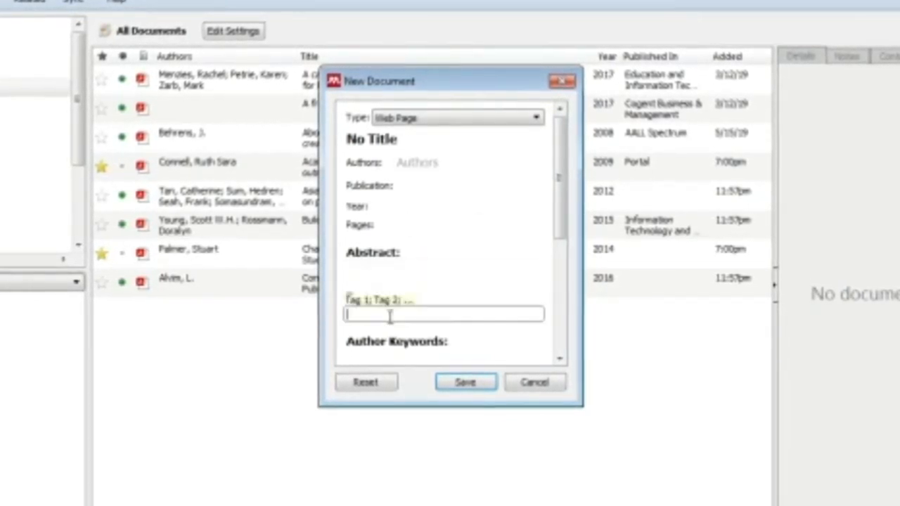
scroll(562, 235, "down", 5)
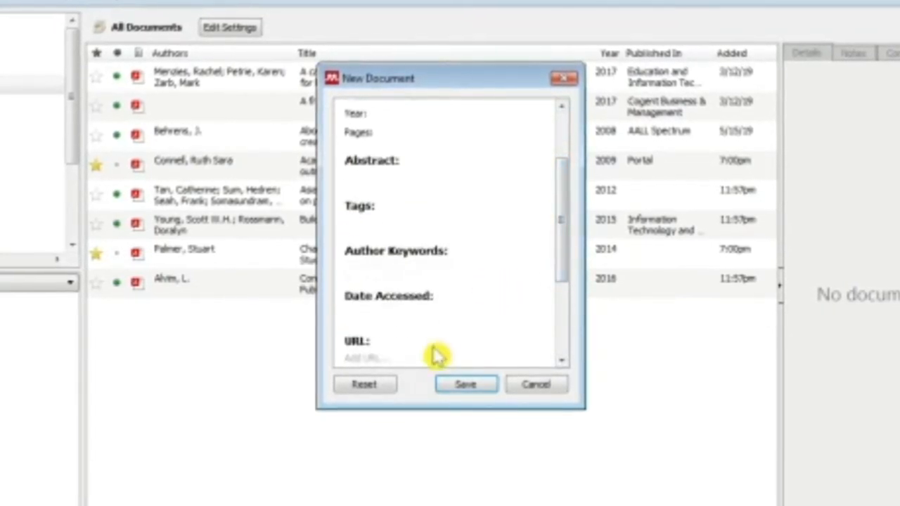
left_click_drag(569, 263, 570, 292)
left_click(440, 295)
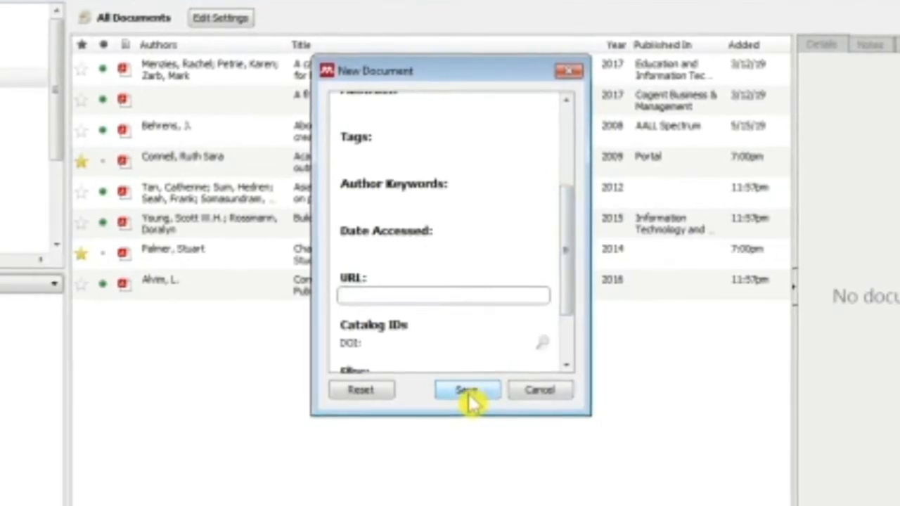
left_click(570, 71)
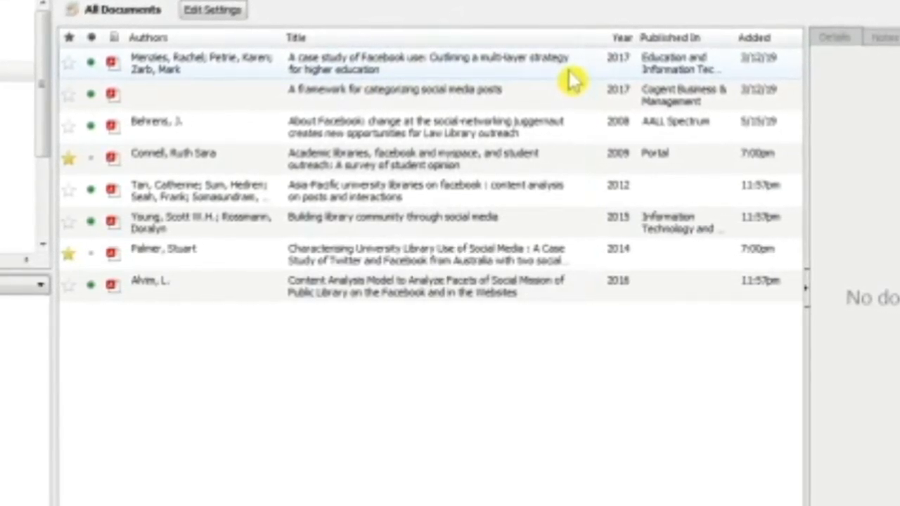
Step: Switch to Google Scholar in Chrome and search articles for "library automation and networking"
left_click(352, 9)
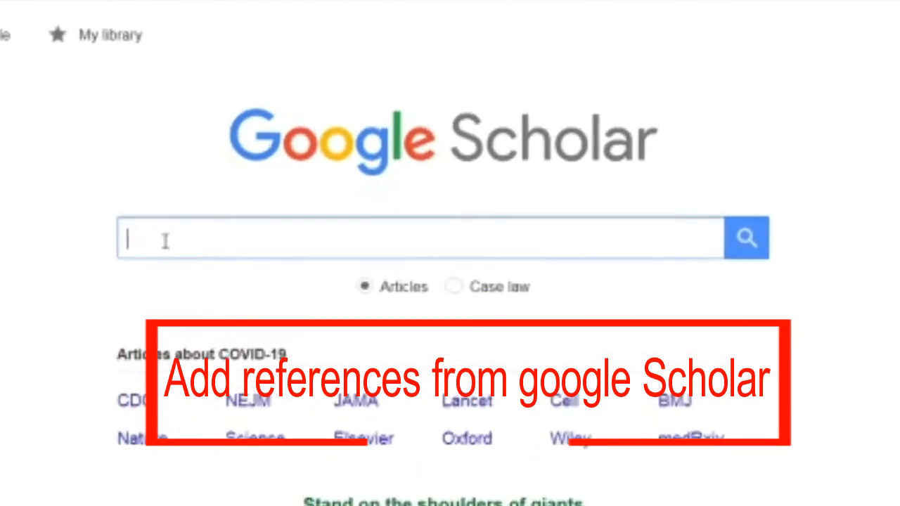
left_click(212, 240)
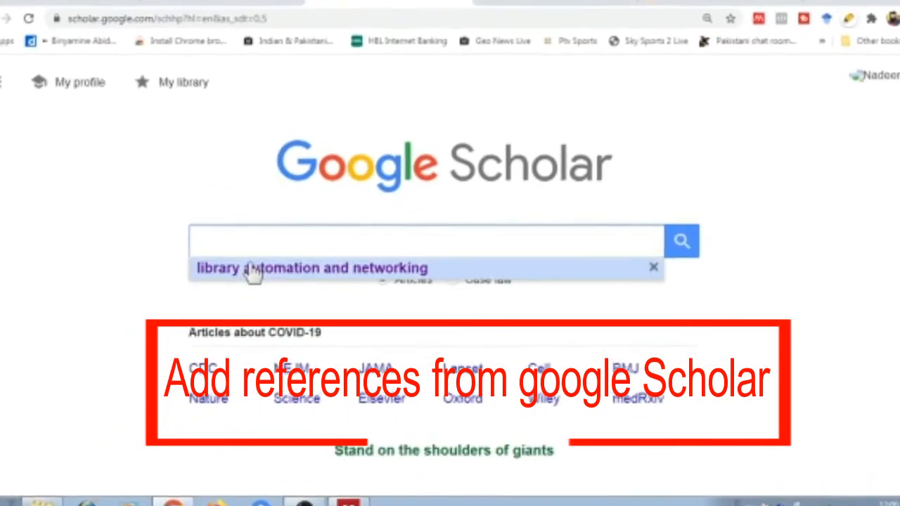
left_click(253, 270)
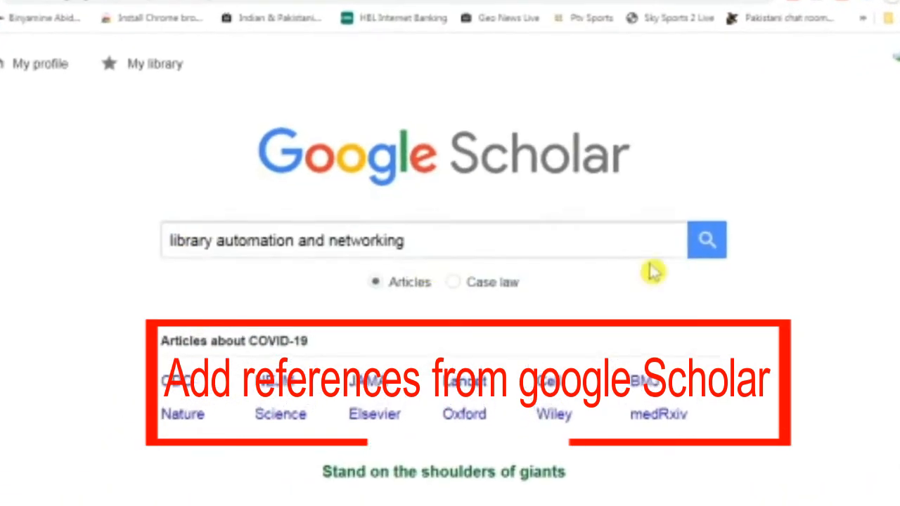
left_click(710, 252)
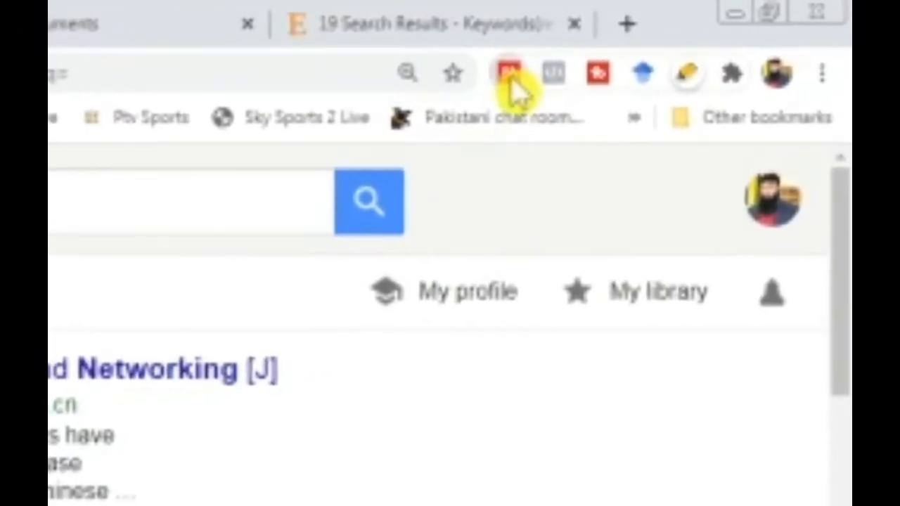
Step: Start the Mendeley Web Importer on the Scholar results and individually select the first four detected references, keeping PDFs included if available
left_click(528, 70)
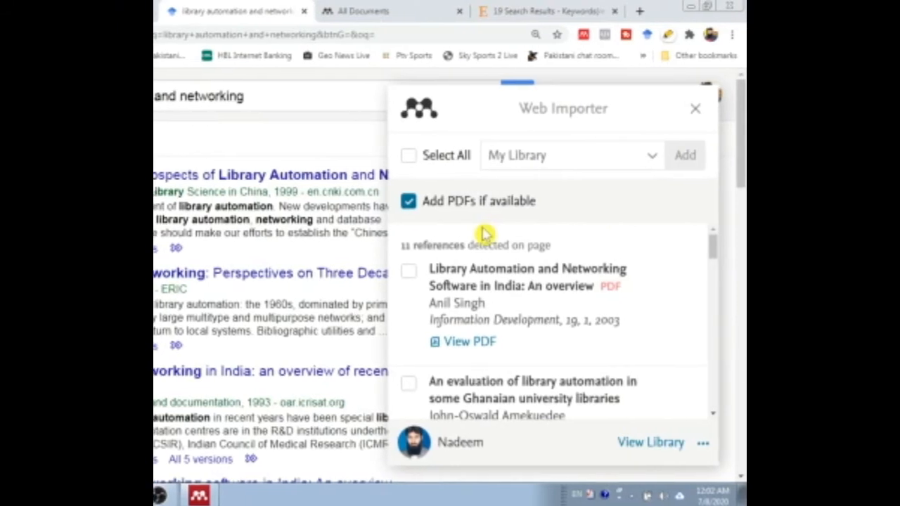
left_click(350, 158)
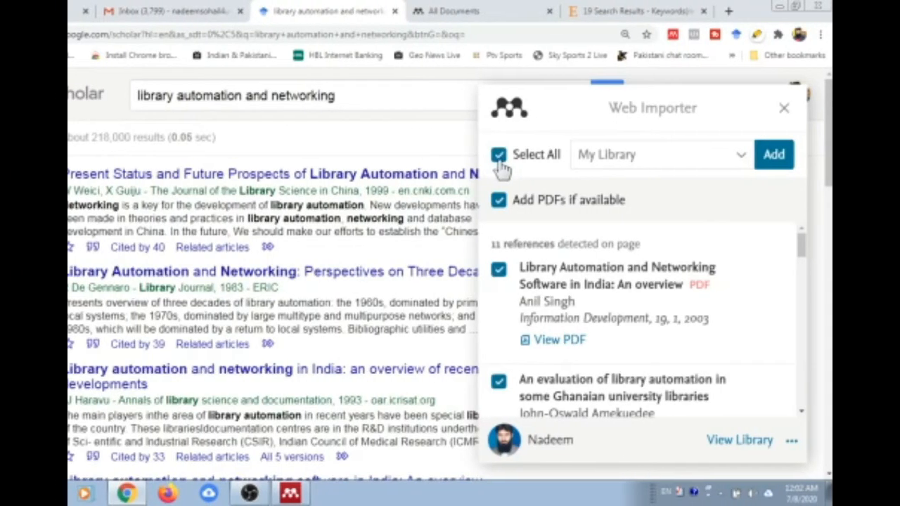
left_click(521, 381)
scroll(488, 342, "down", 1)
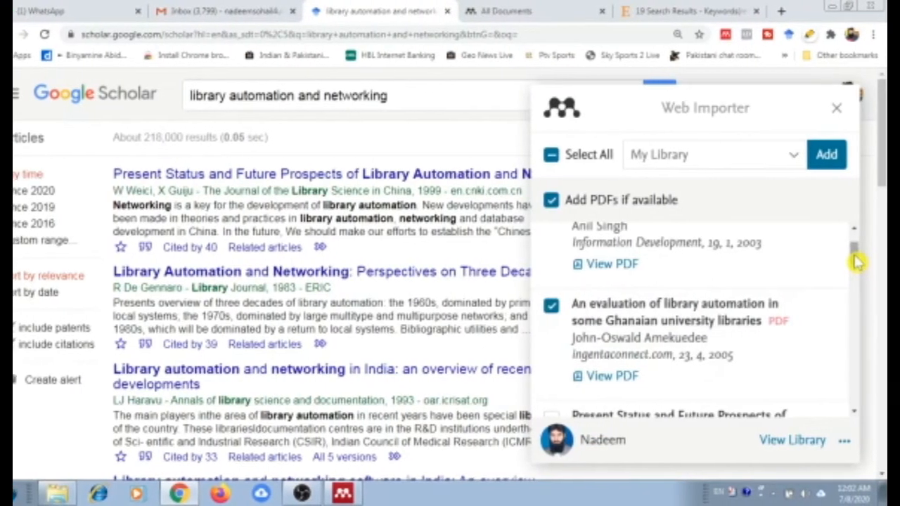
left_click_drag(634, 258, 634, 276)
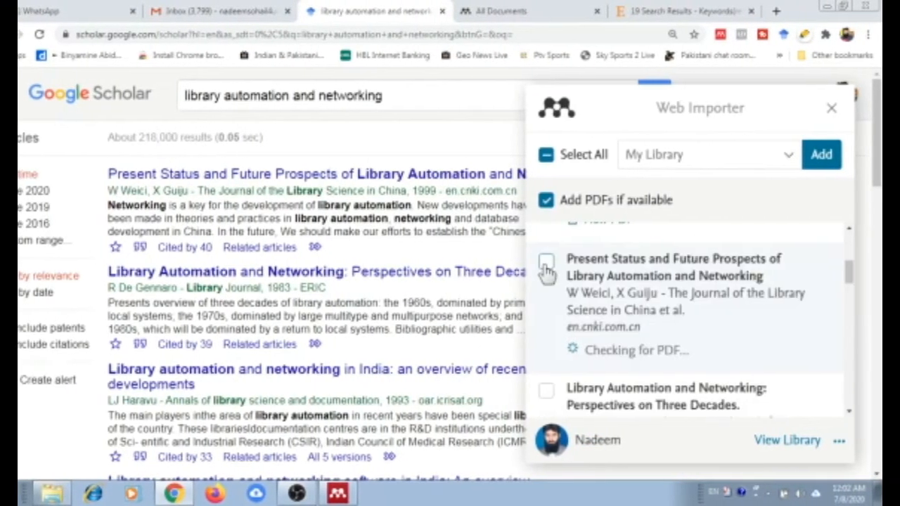
left_click(546, 263)
left_click(529, 393)
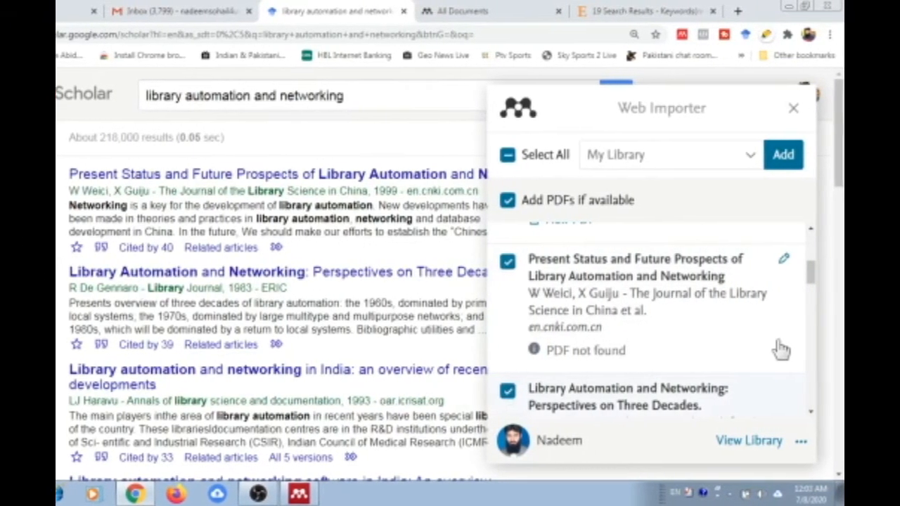
Step: Select further references, including the India overview of recent developments and the North Eastern Region scenario study, and add the selection to My Library
scroll(773, 349, "down", 3)
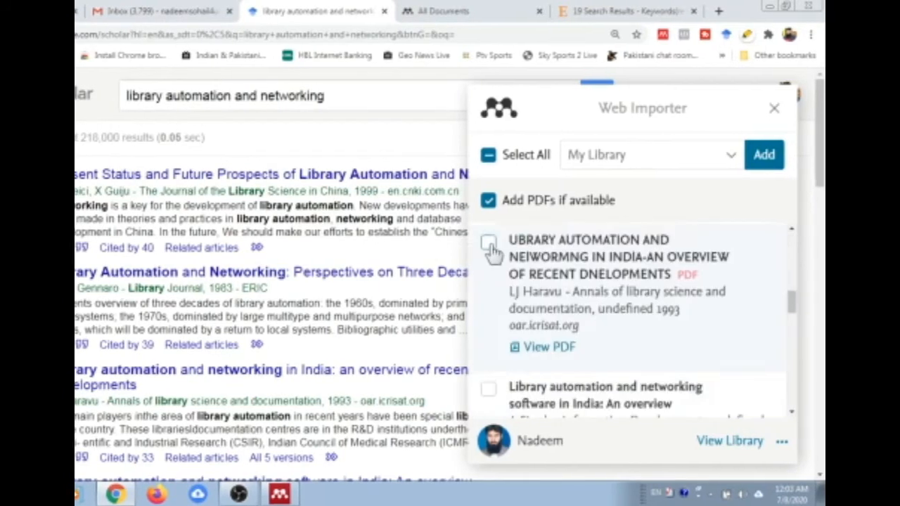
left_click(490, 245)
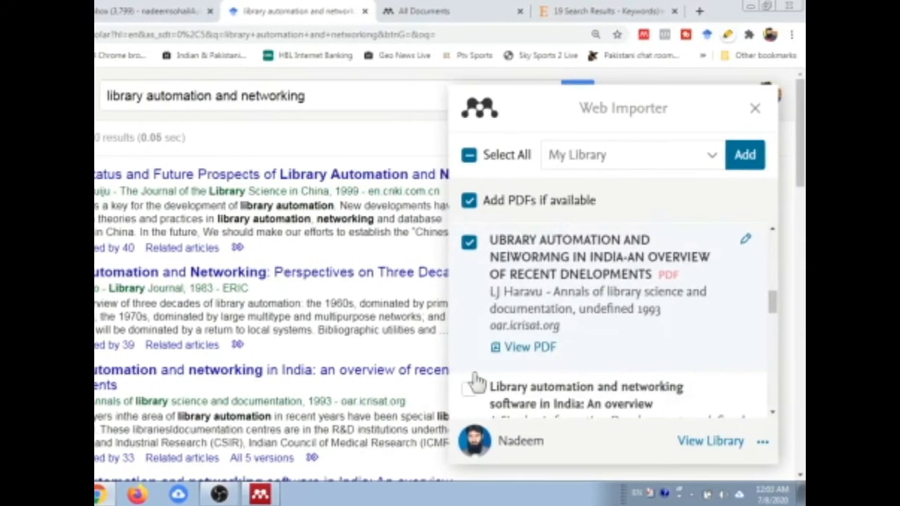
left_click(470, 385)
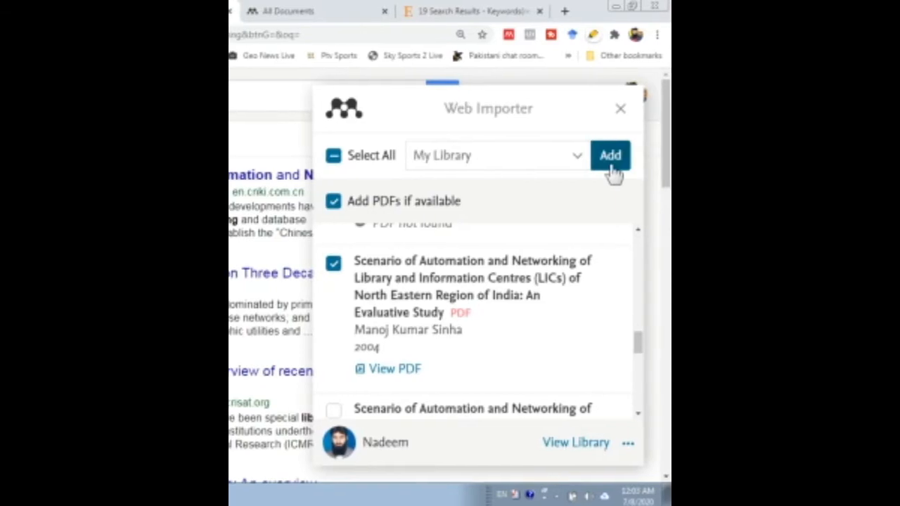
left_click(610, 158)
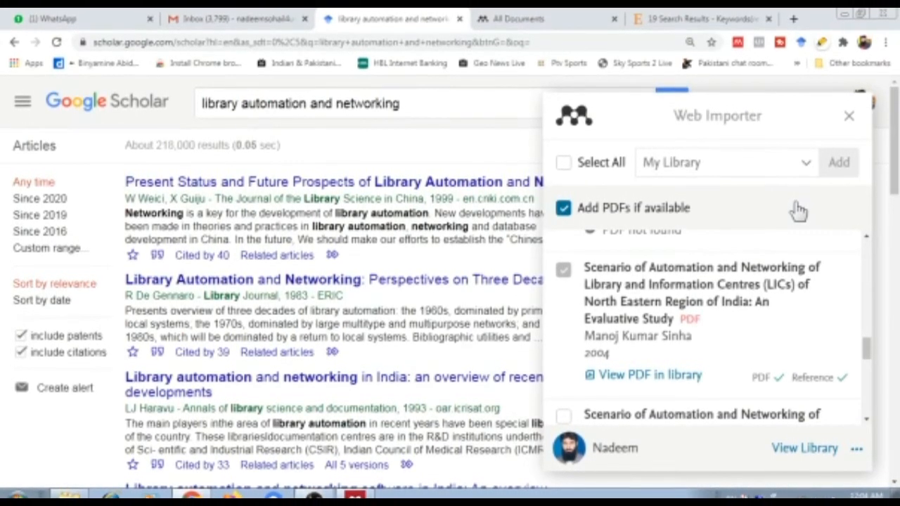
Step: View the library from the Web Importer, then switch to Mendeley Desktop and synchronise it
left_click(806, 453)
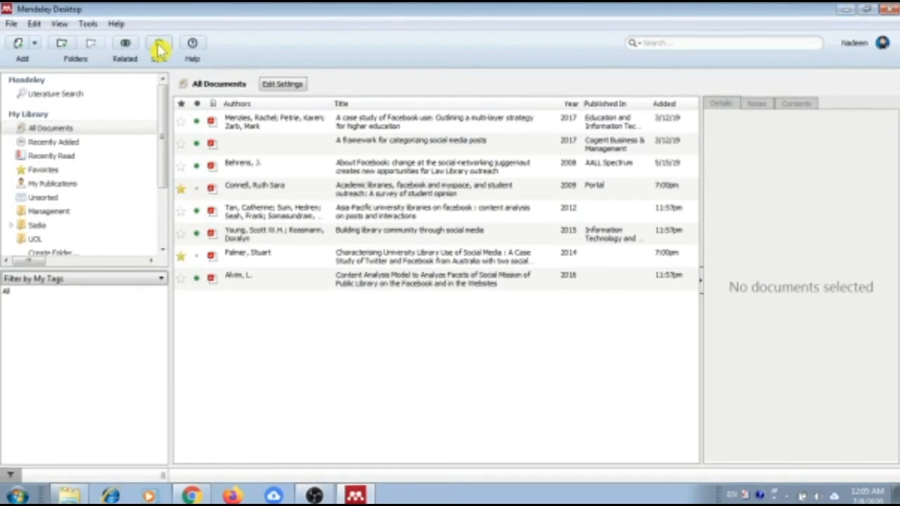
left_click(159, 48)
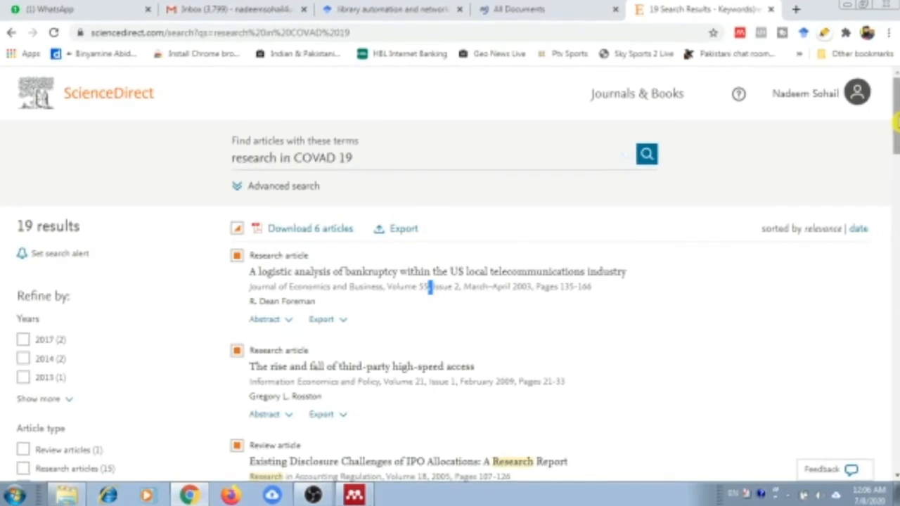
Step: Switch to the ScienceDirect results for "research in COVAD 19" in Chrome and export the six selected citations to RIS
scroll(897, 123, "down", 2)
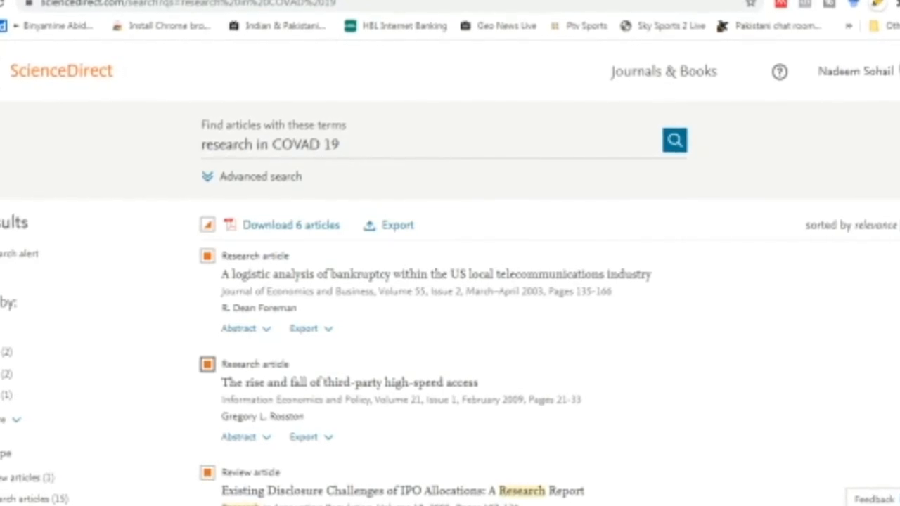
left_click(388, 225)
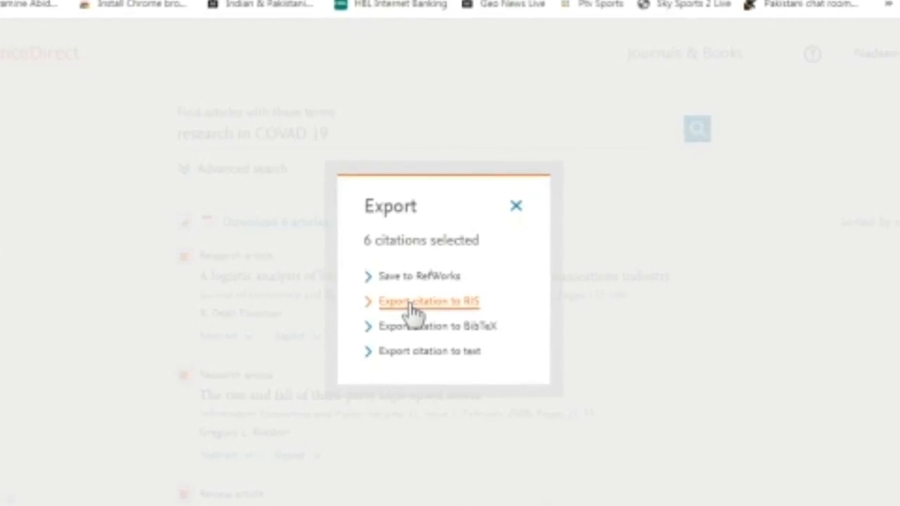
left_click(413, 308)
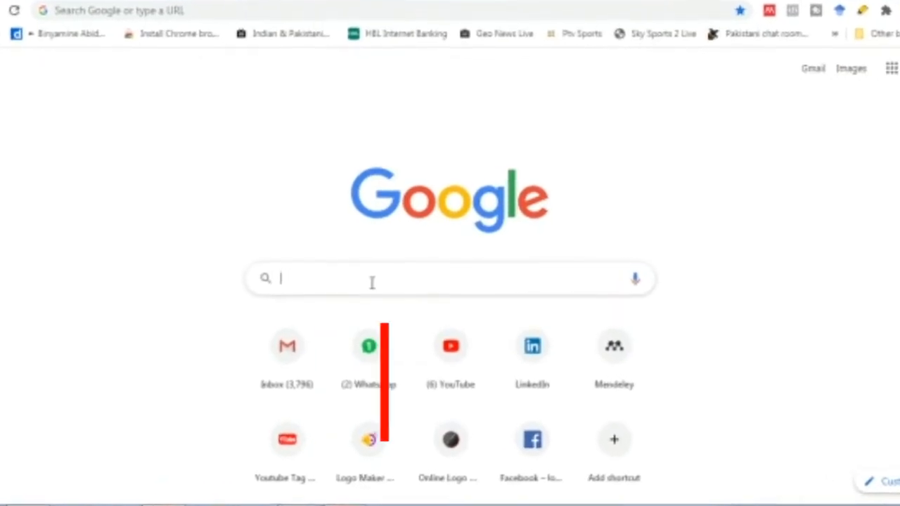
Step: Find the web page "What is Marketing Management?", import it with the Web Importer, and show its entry's details in Mendeley Desktop
type("Market")
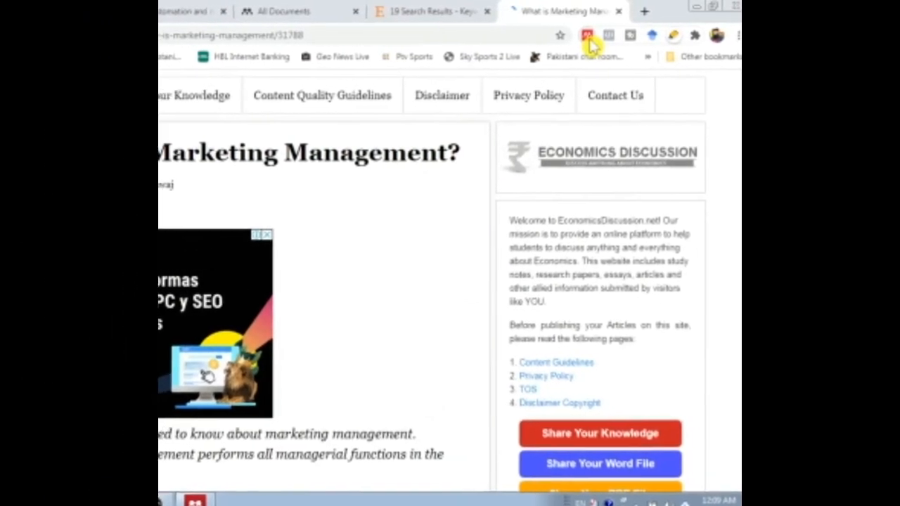
left_click(611, 37)
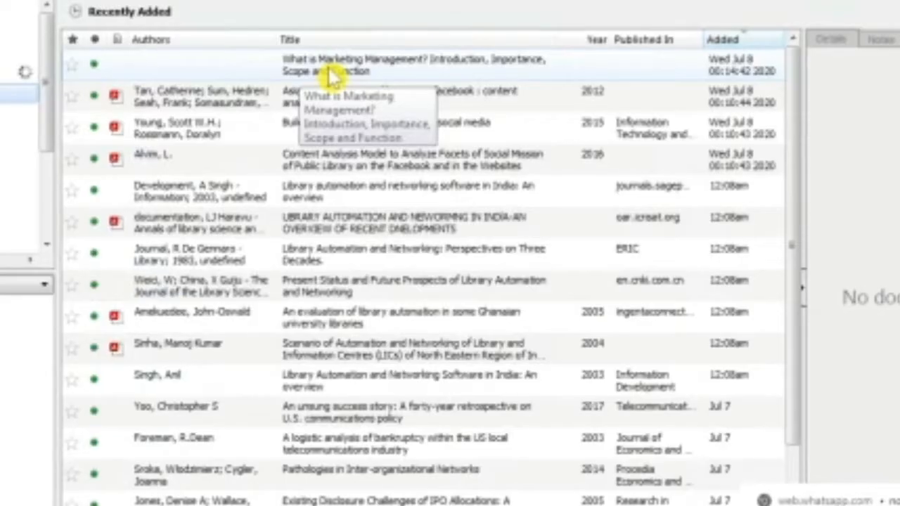
left_click(330, 74)
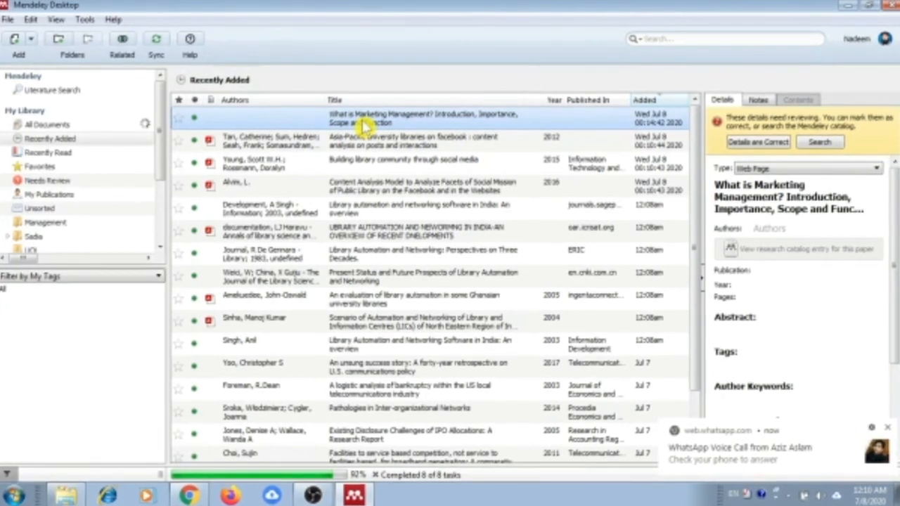